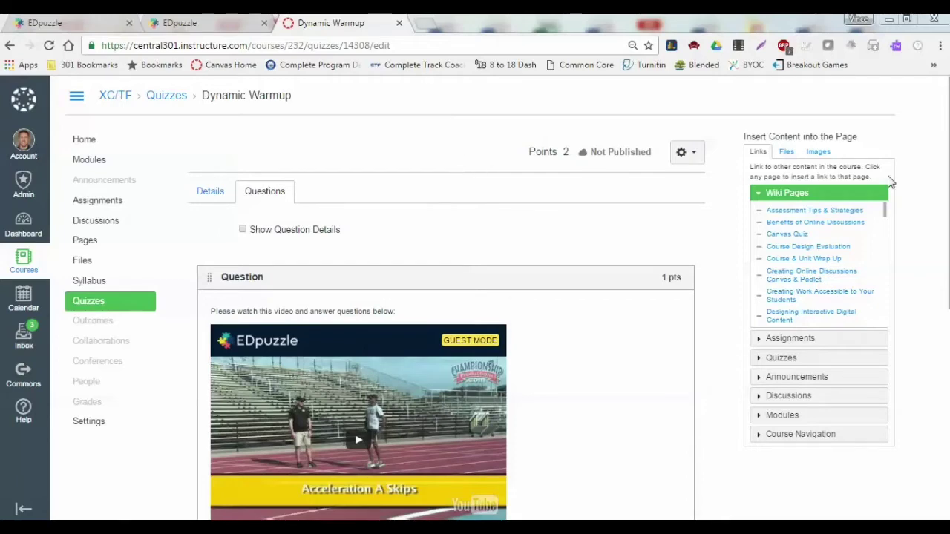
# Scroll to the first Dynamic Warmup question and open it for editing
pyautogui.moveTo(947, 180); pyautogui.dragTo(947, 229)
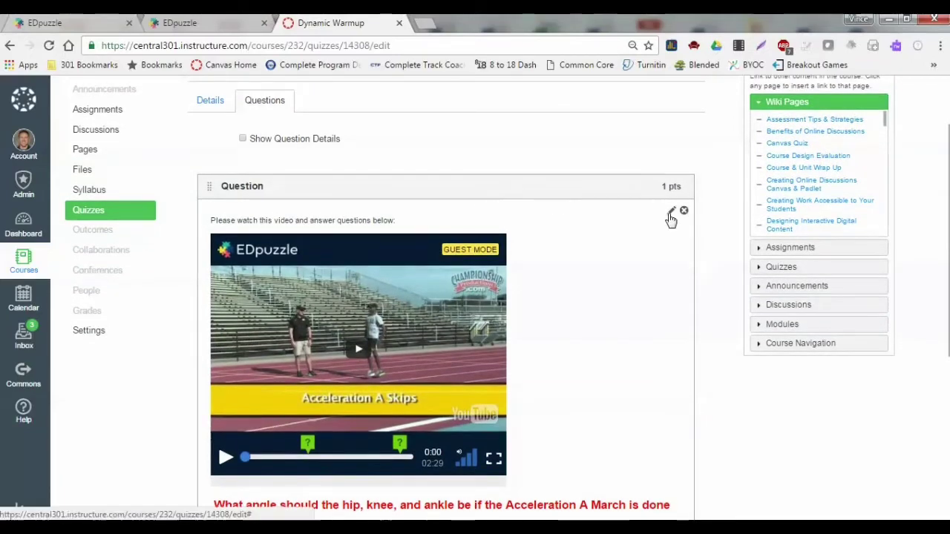
pyautogui.click(671, 213)
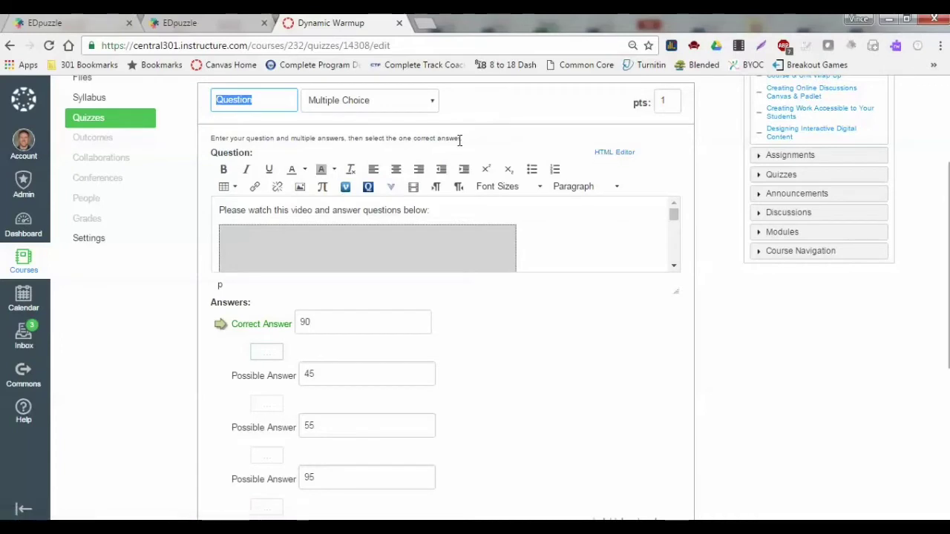
# Finish and save the video in EDpuzzle, then return to the Canvas quiz editor
pyautogui.click(214, 26)
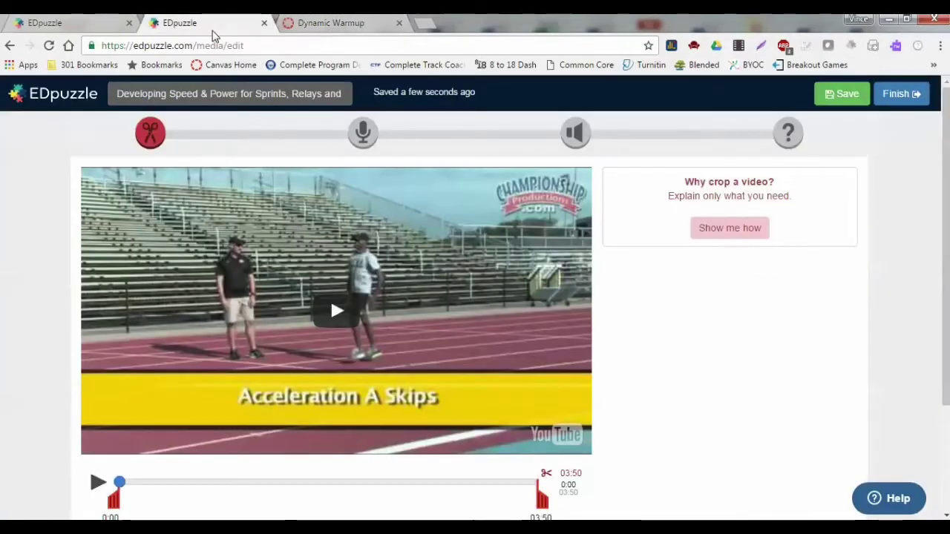
pyautogui.click(901, 93)
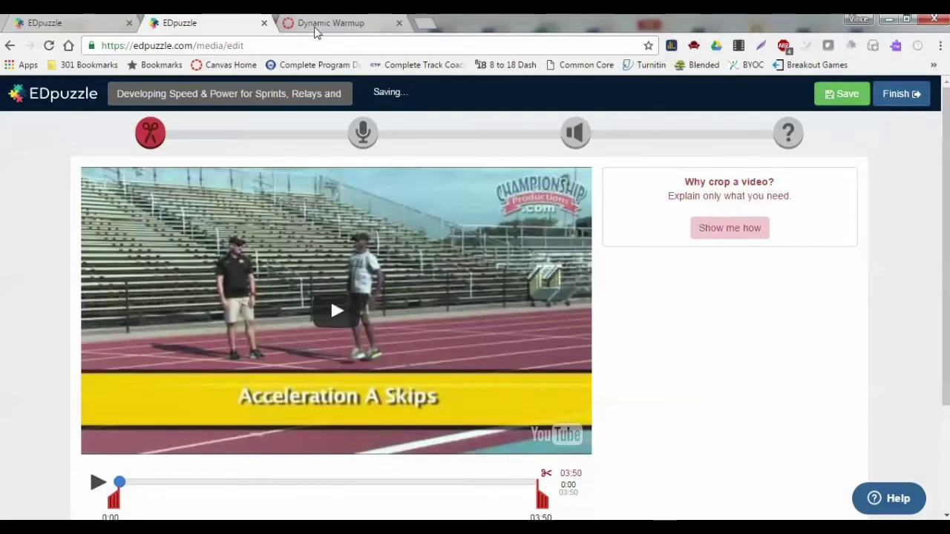
pyautogui.click(315, 26)
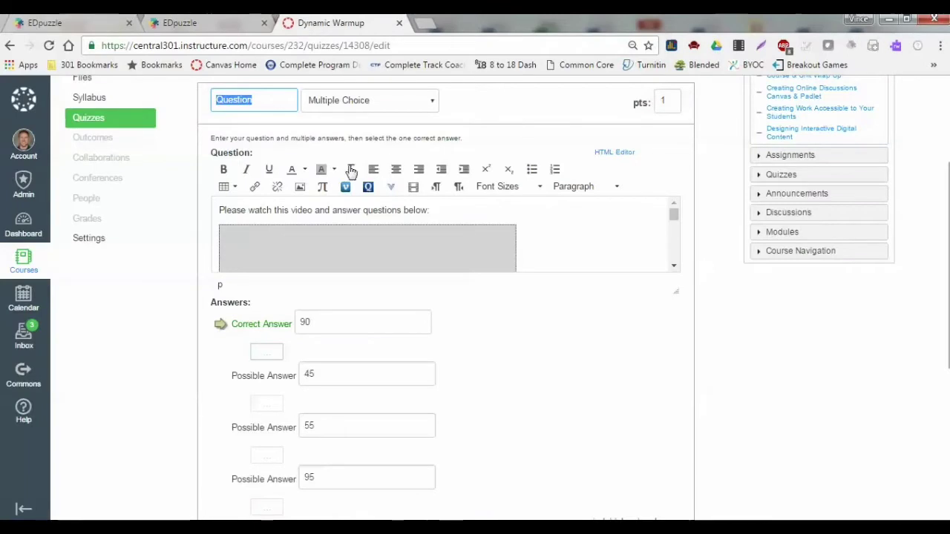
pyautogui.click(614, 153)
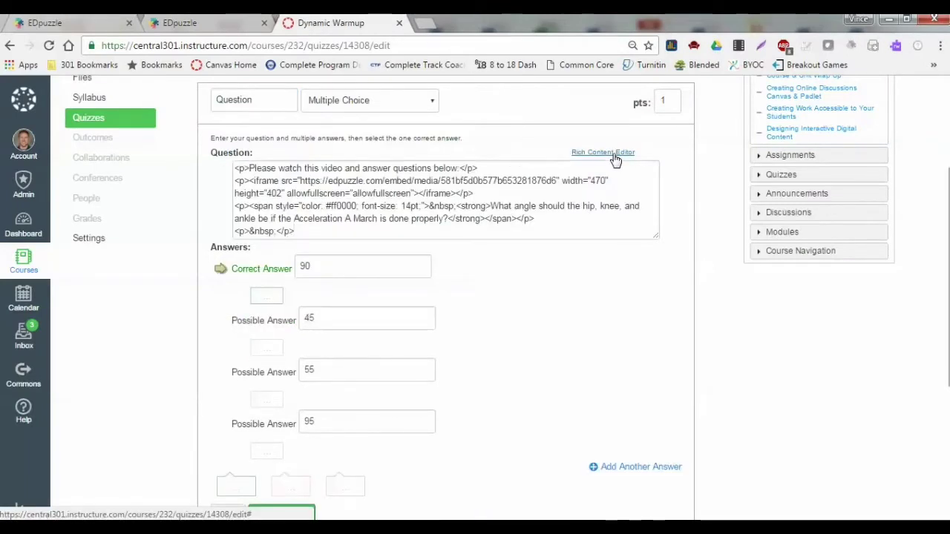
pyautogui.click(613, 153)
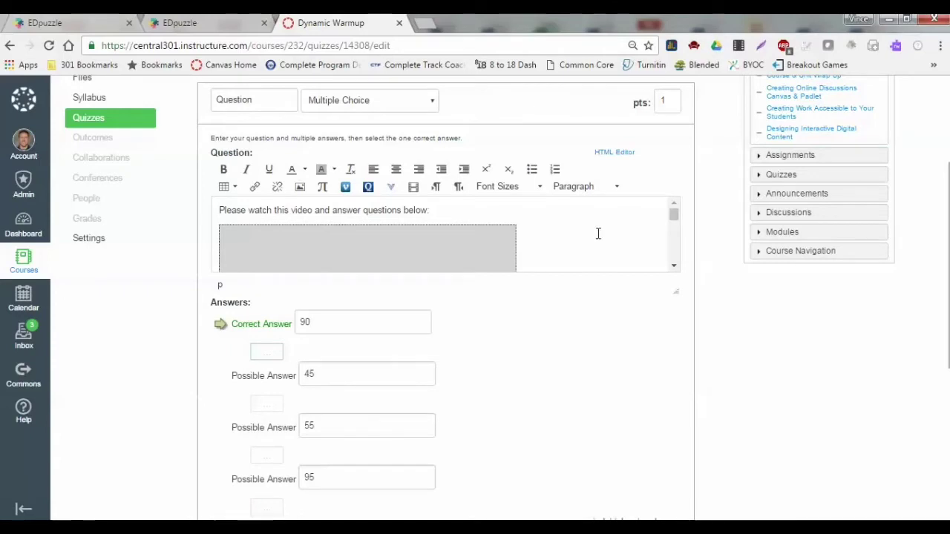
pyautogui.click(673, 269)
pyautogui.click(673, 268)
pyautogui.click(673, 269)
pyautogui.click(673, 269)
pyautogui.click(673, 268)
pyautogui.click(673, 268)
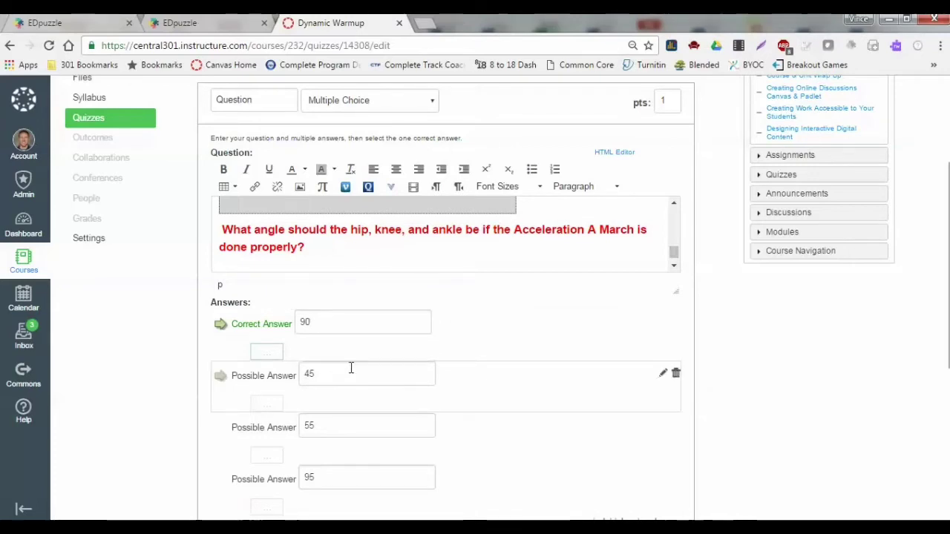
pyautogui.scroll(-2, 351, 368)
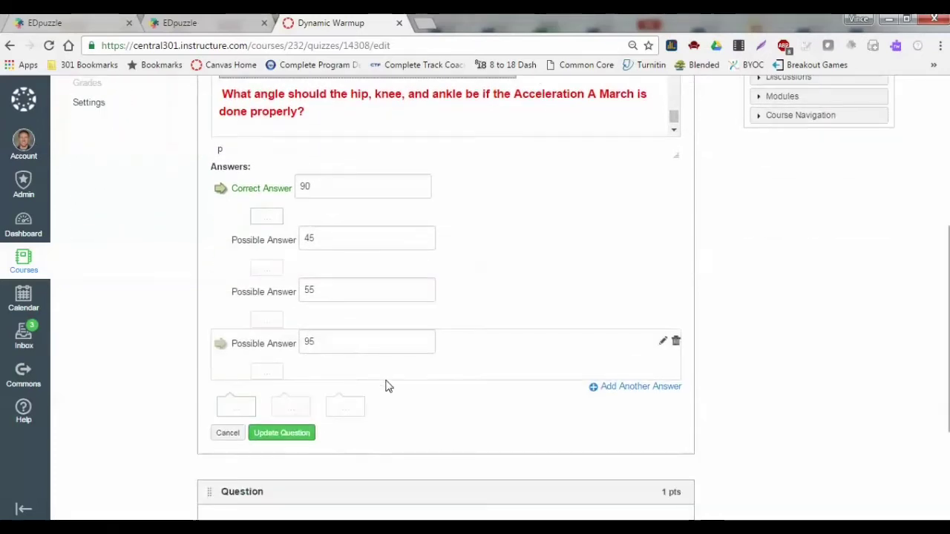
# Update the video question and reload the editor to confirm the EDpuzzle embed shows two markers
pyautogui.click(302, 435)
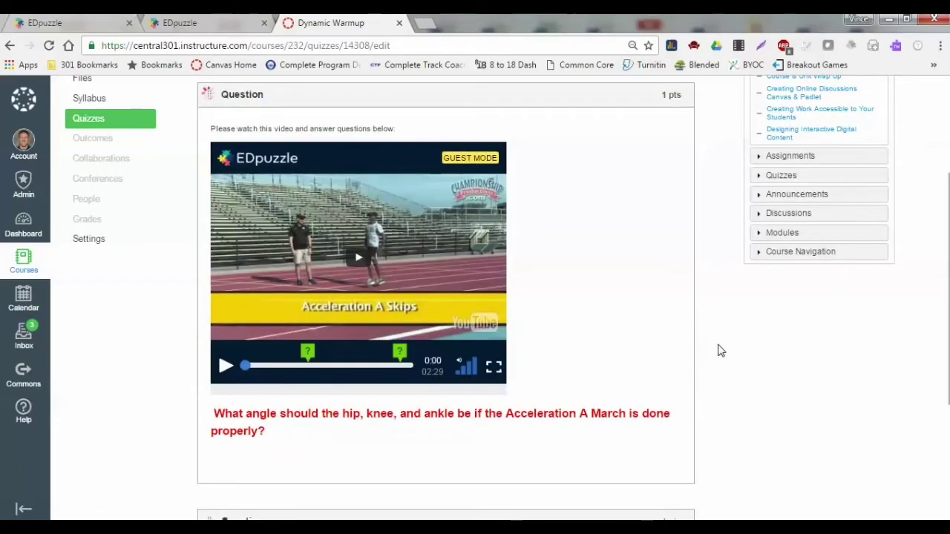
pyautogui.scroll(-3, 720, 351)
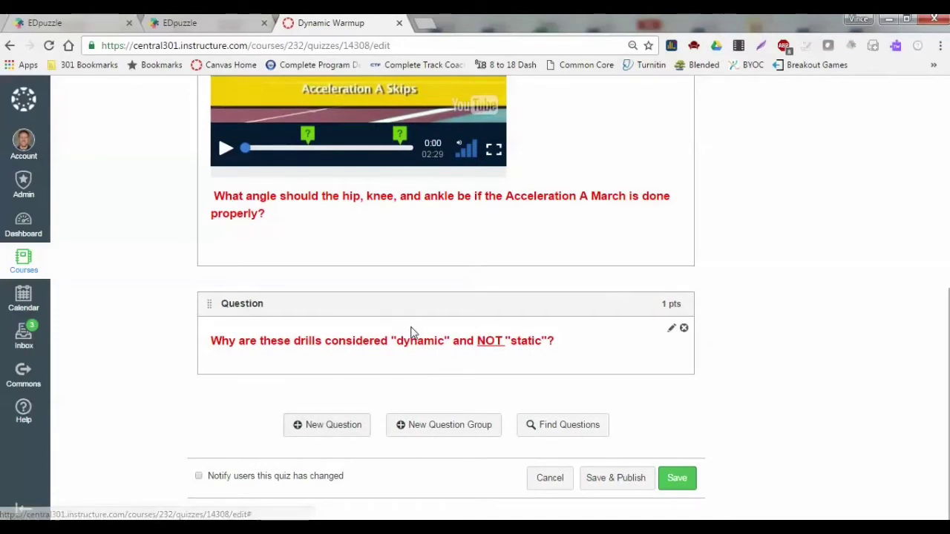
pyautogui.press('F5')
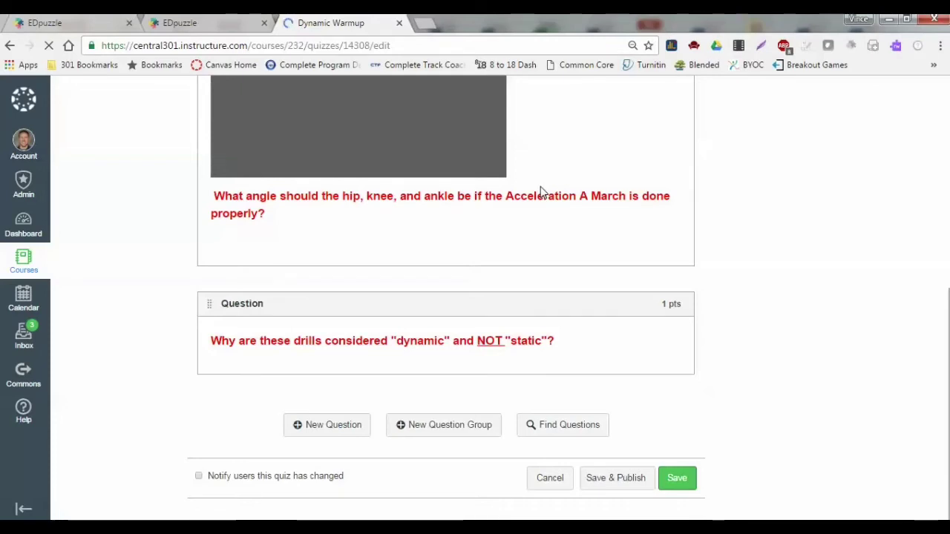
pyautogui.scroll(2, 631, 277)
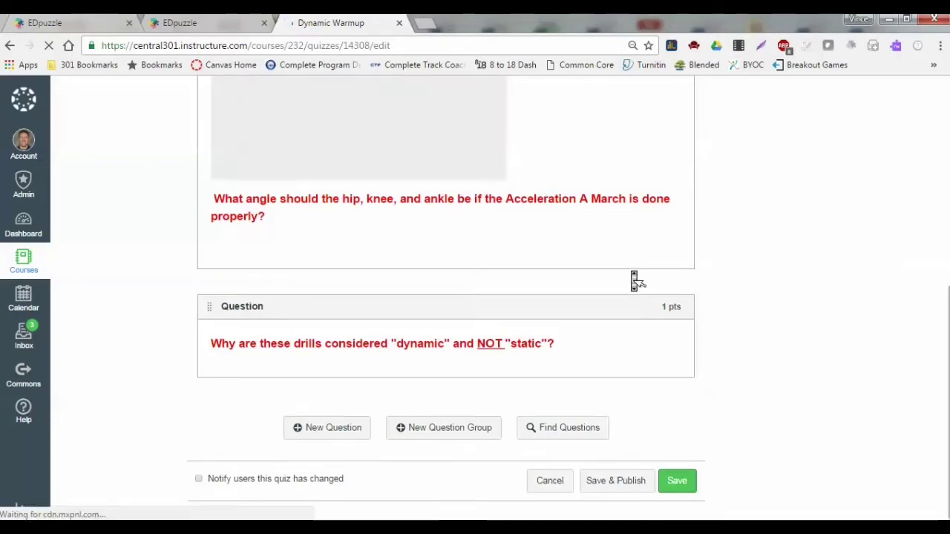
pyautogui.scroll(-3, 632, 279)
pyautogui.scroll(2, 634, 279)
pyautogui.scroll(2, 634, 280)
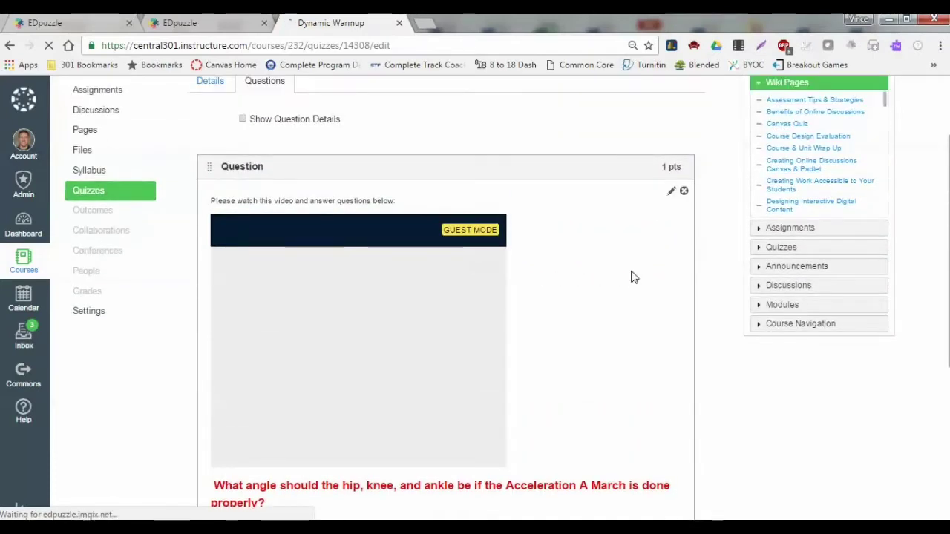
pyautogui.scroll(-2, 631, 277)
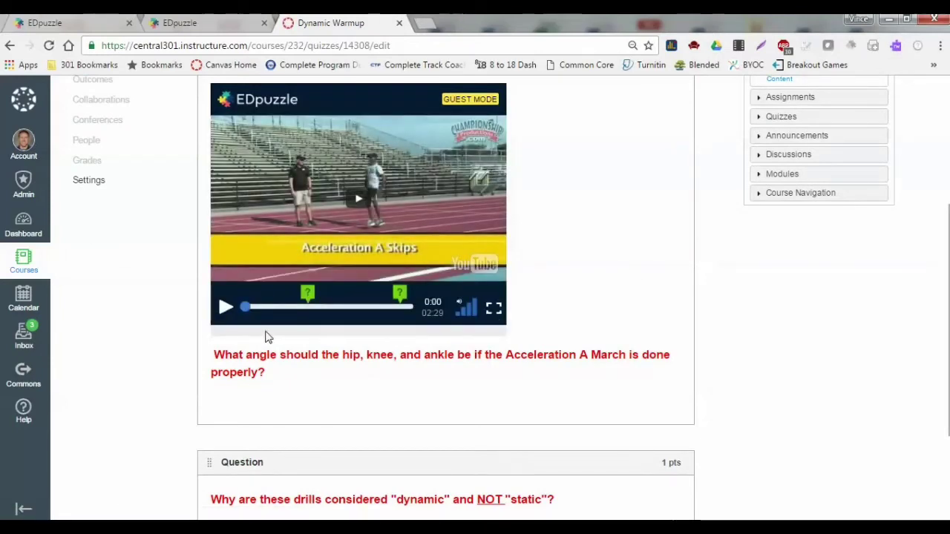
pyautogui.scroll(-1, 427, 409)
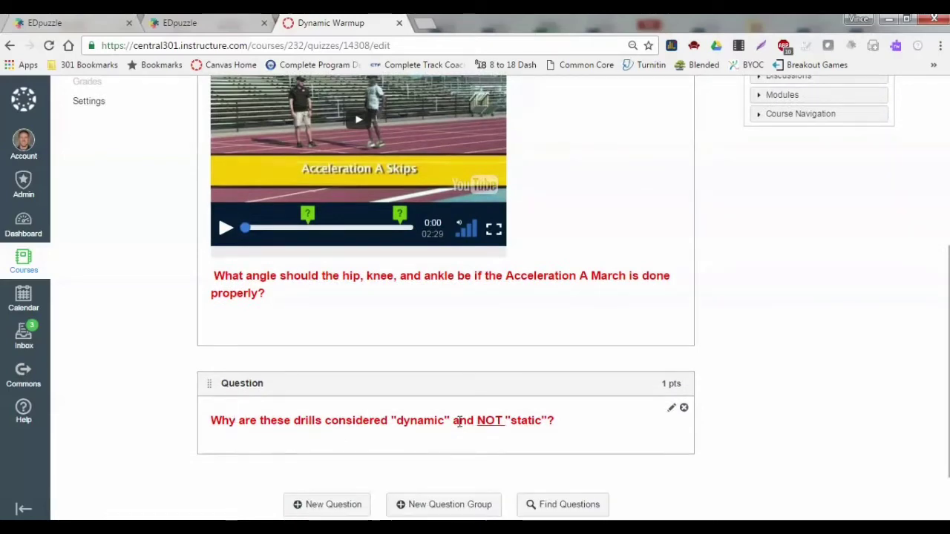
# Update the 1-pt 'dynamic vs static' second question, then save the whole quiz
pyautogui.click(671, 408)
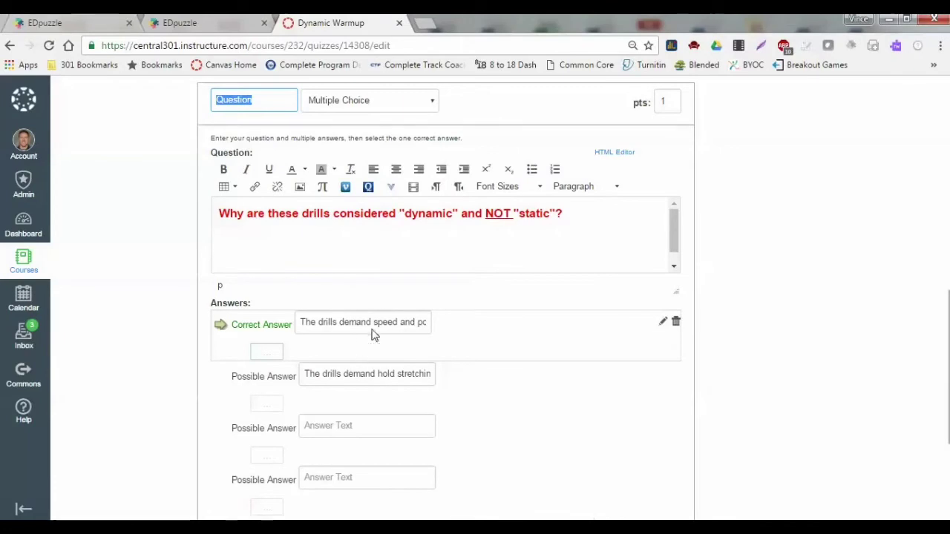
pyautogui.scroll(-2, 689, 378)
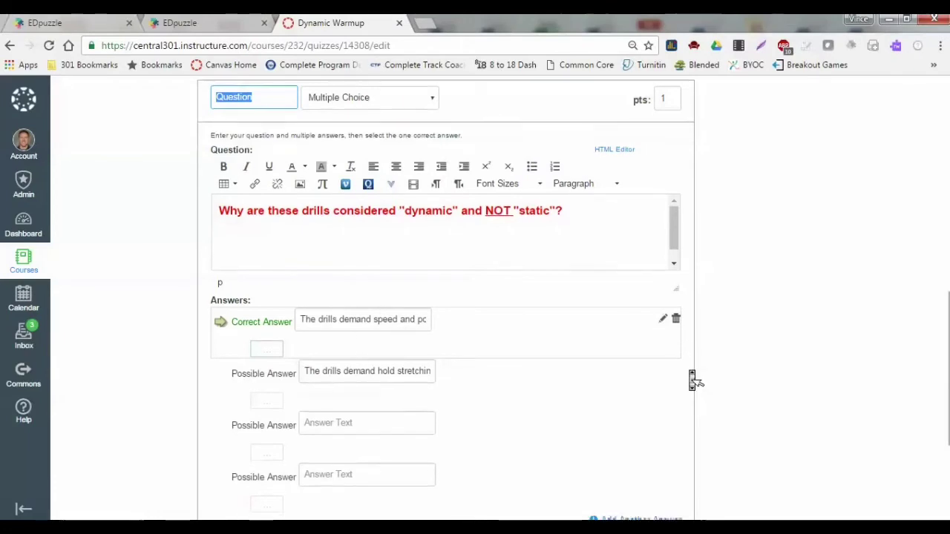
pyautogui.click(283, 418)
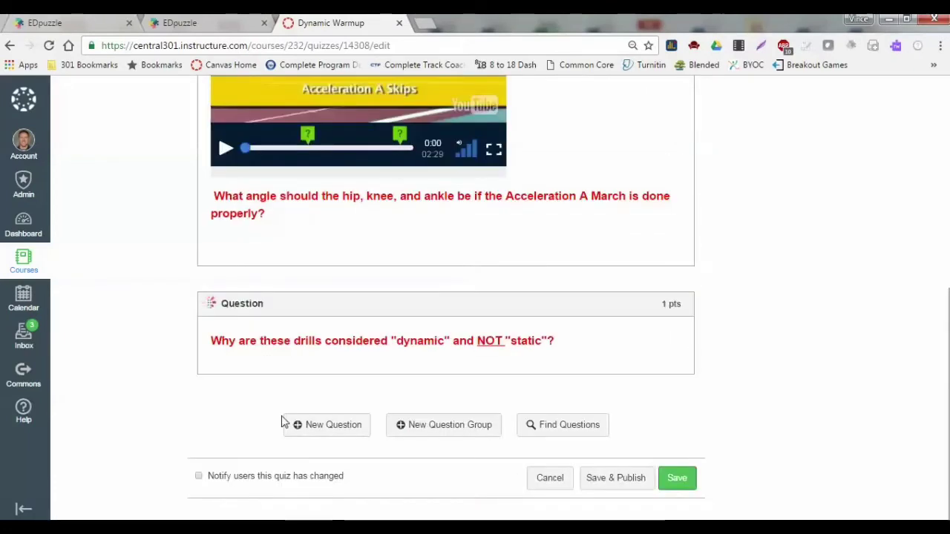
pyautogui.click(685, 482)
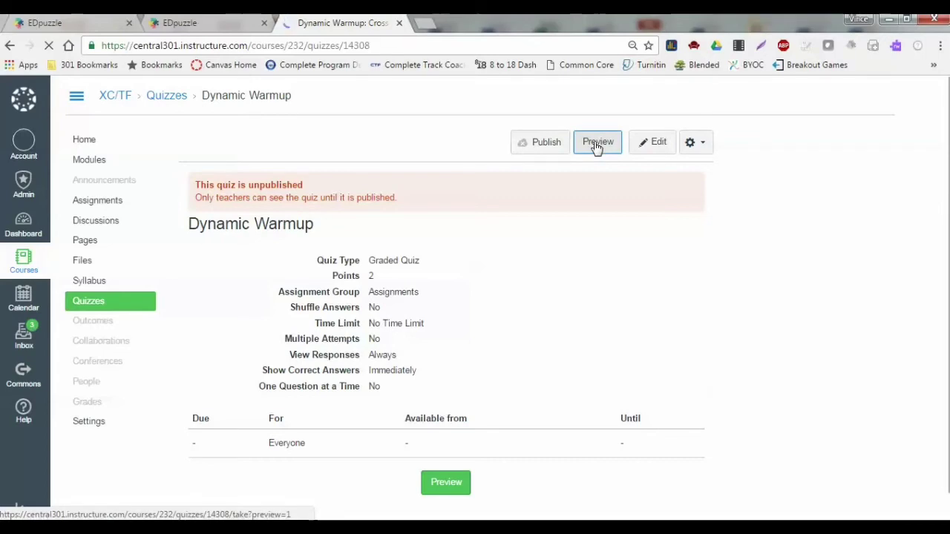
pyautogui.click(598, 145)
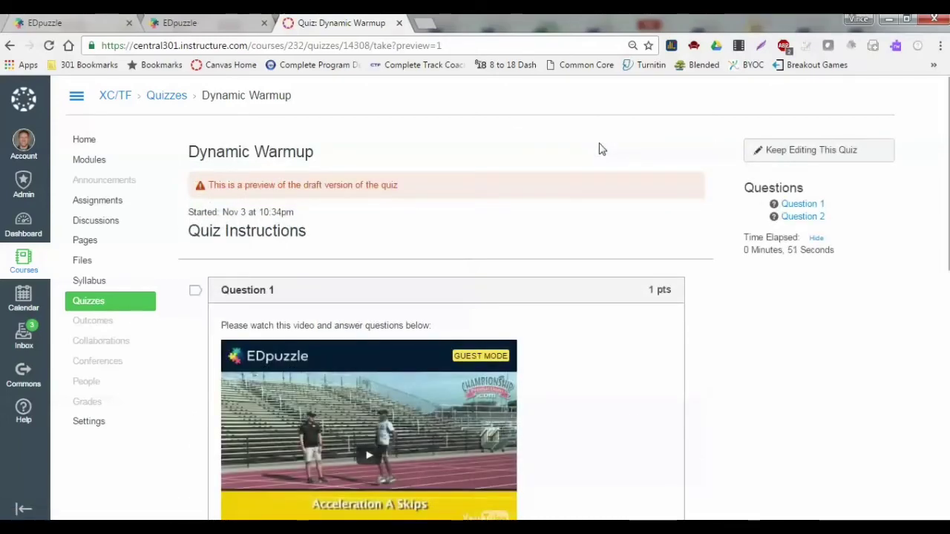
pyautogui.scroll(-5, 601, 149)
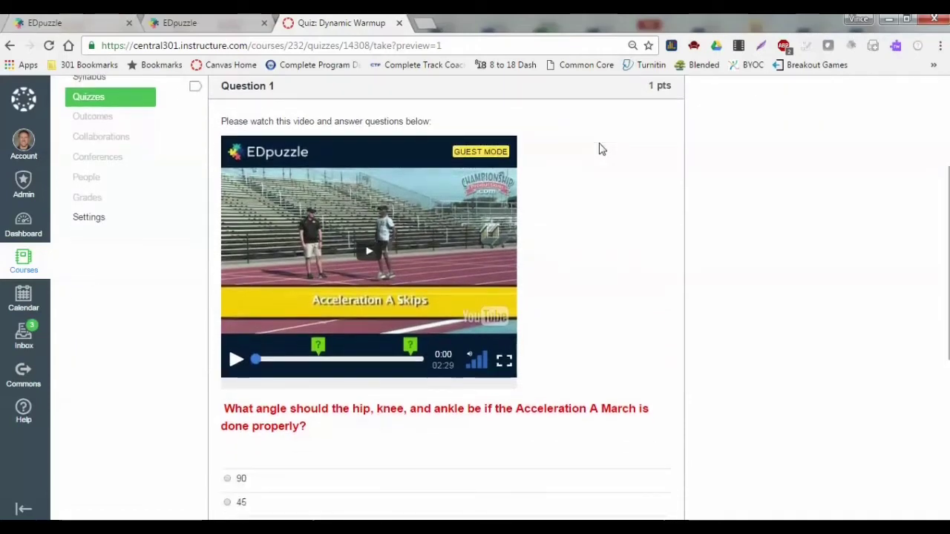
pyautogui.scroll(-4, 574, 260)
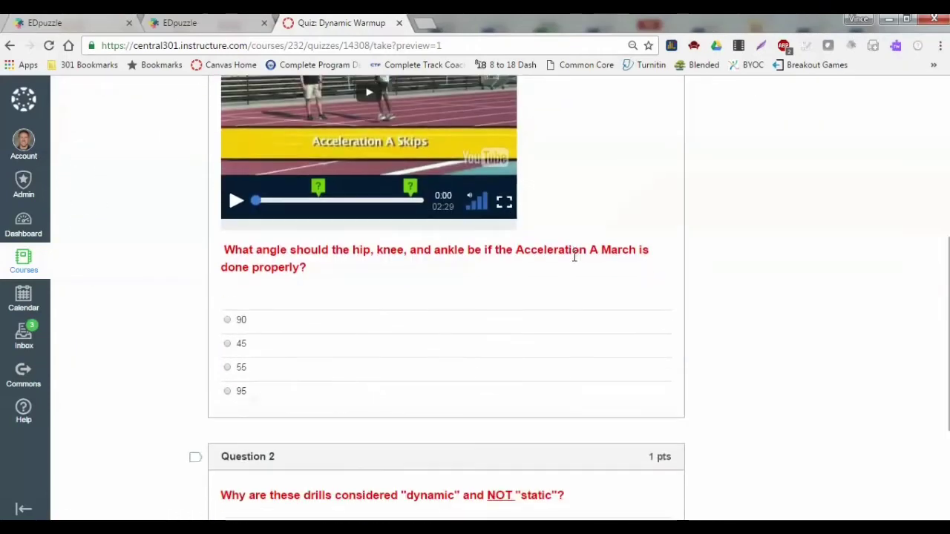
pyautogui.scroll(-5, 299, 330)
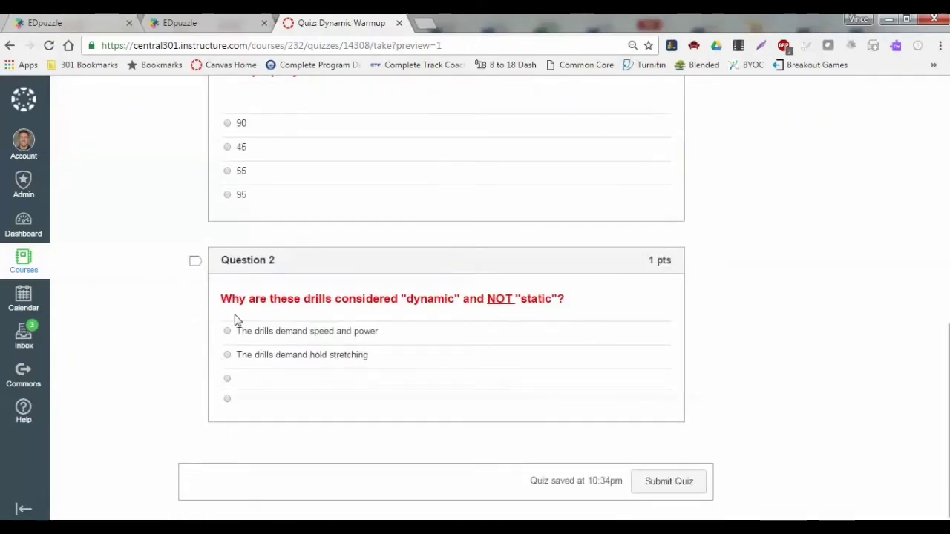
pyautogui.scroll(-1, 413, 343)
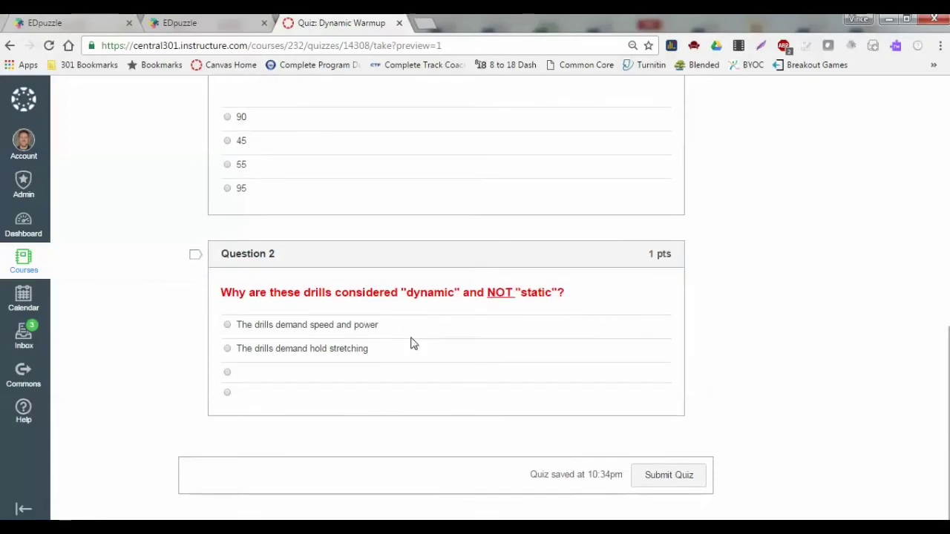
pyautogui.scroll(10, 448, 286)
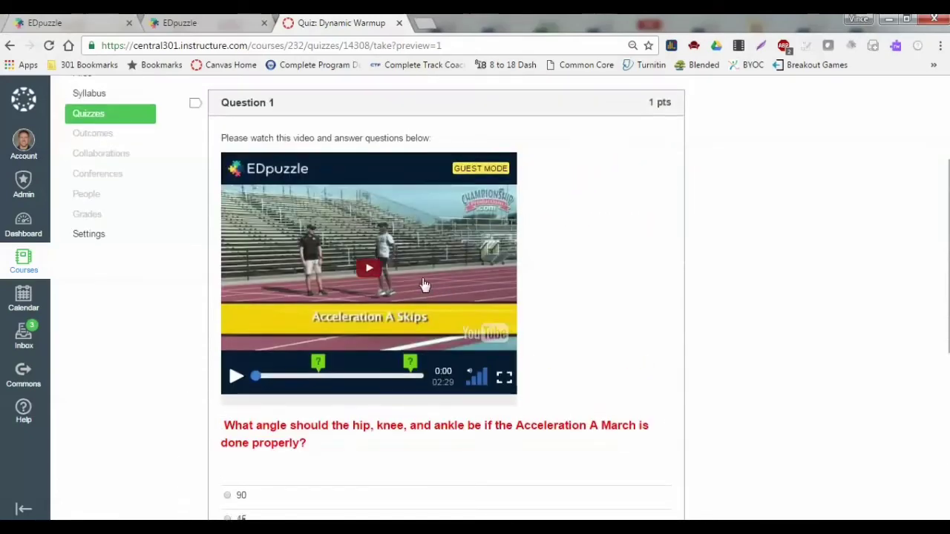
# Play the EDpuzzle video from about 0:42 and submit Yes to its check-in question
pyautogui.click(370, 271)
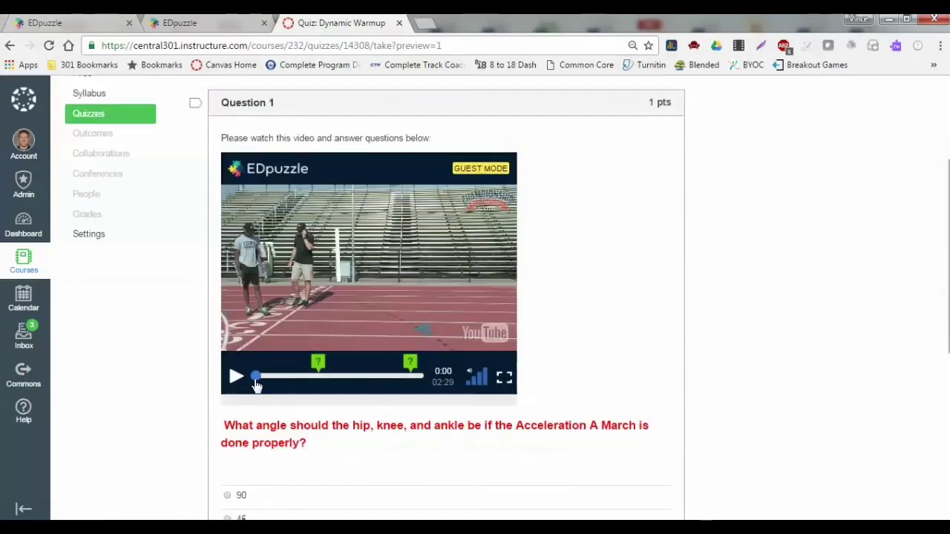
pyautogui.moveTo(266, 376); pyautogui.dragTo(306, 383)
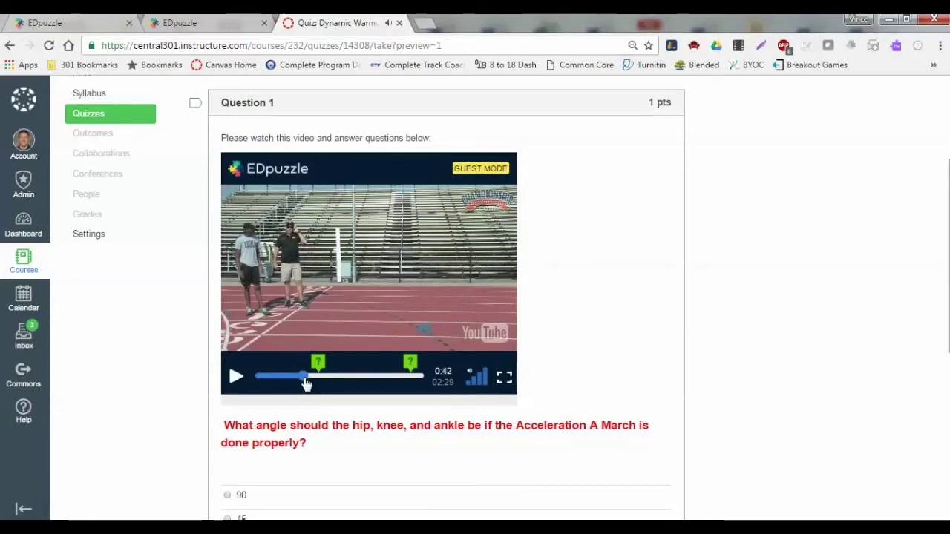
pyautogui.click(234, 376)
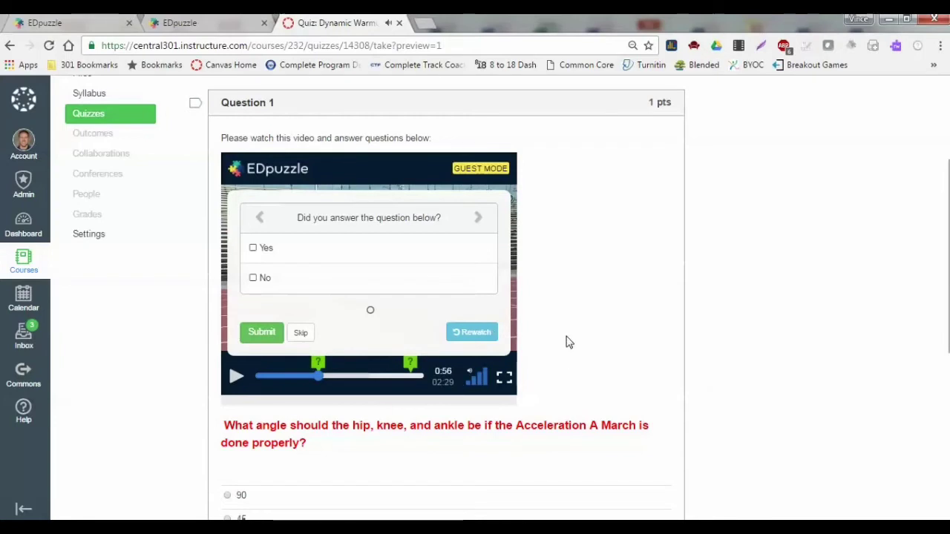
pyautogui.scroll(-3, 583, 352)
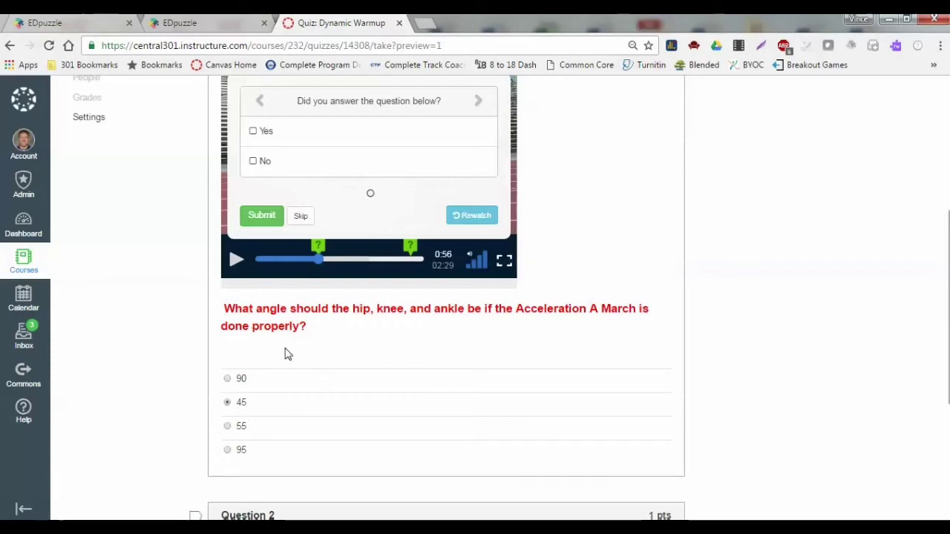
pyautogui.click(259, 133)
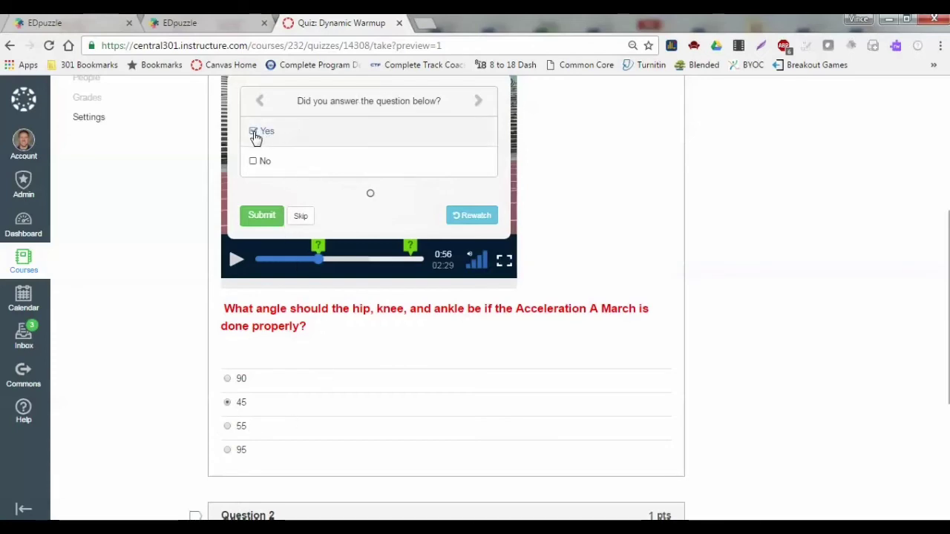
pyautogui.click(261, 216)
pyautogui.click(265, 217)
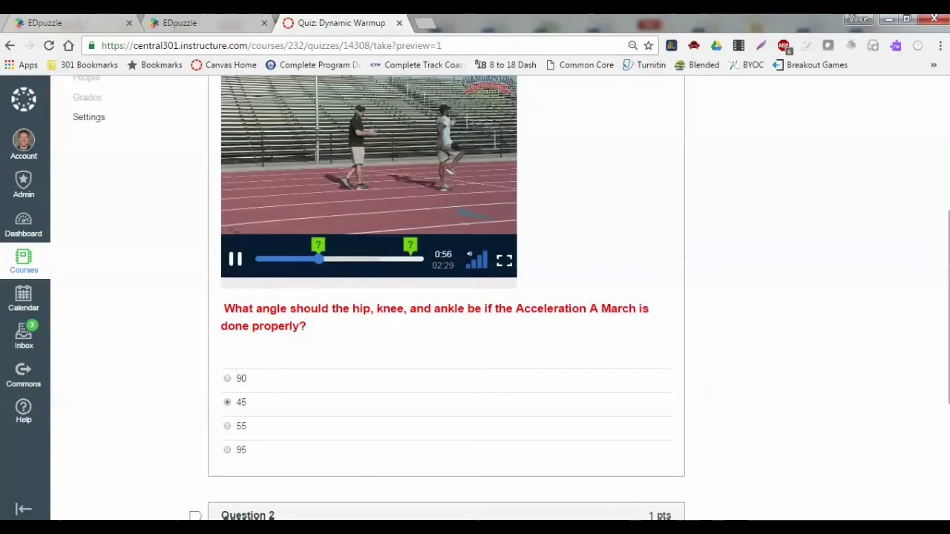
# Skip the video to 2:13, choose 'speed and power' for Question 2, and submit the quiz
pyautogui.scroll(-2, 434, 302)
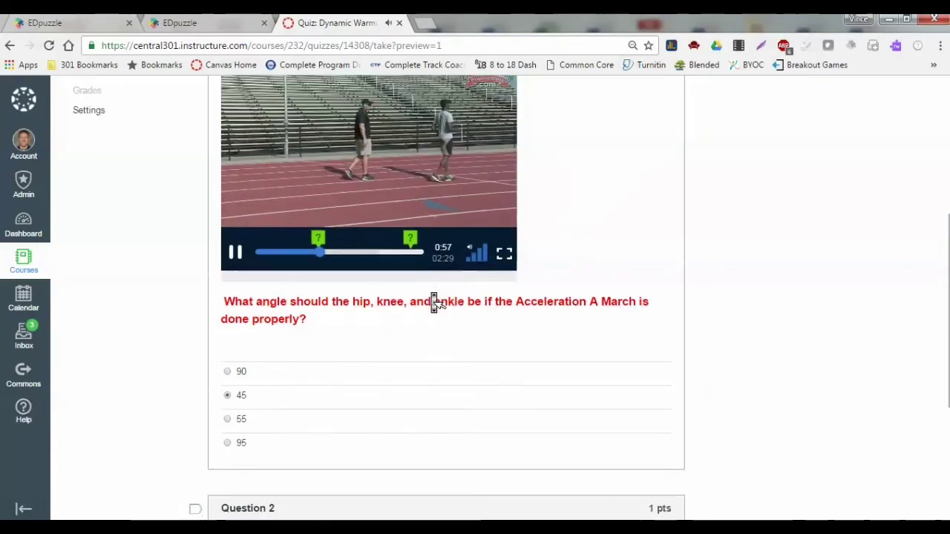
pyautogui.scroll(-3, 434, 303)
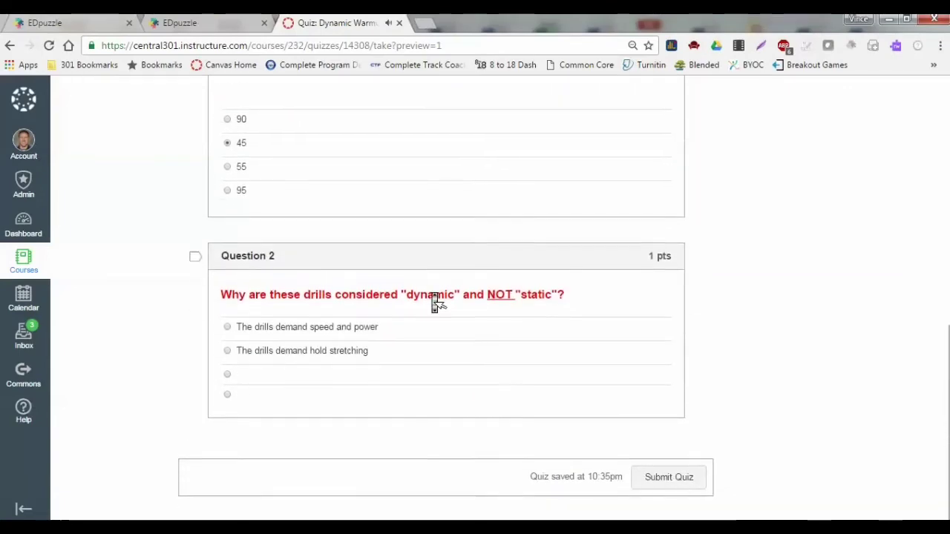
pyautogui.scroll(4, 432, 293)
pyautogui.click(394, 297)
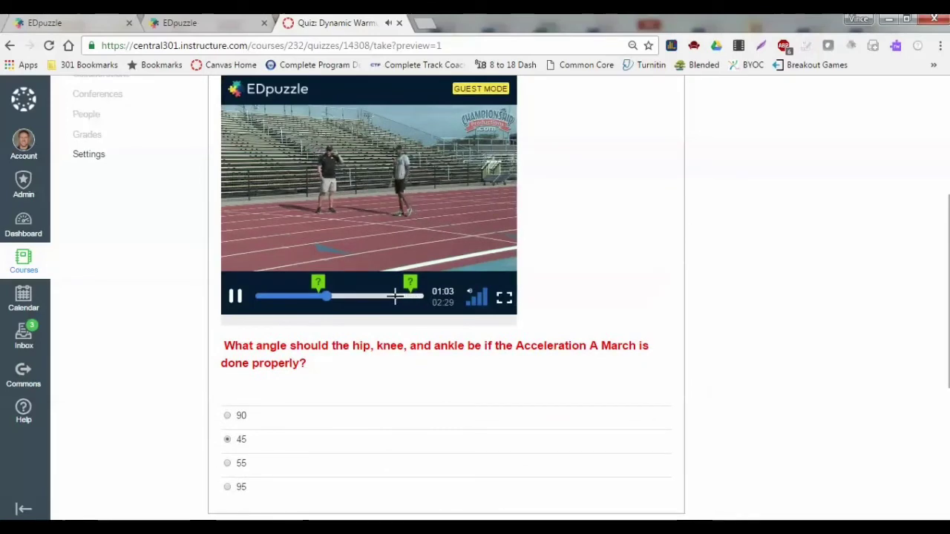
pyautogui.click(406, 299)
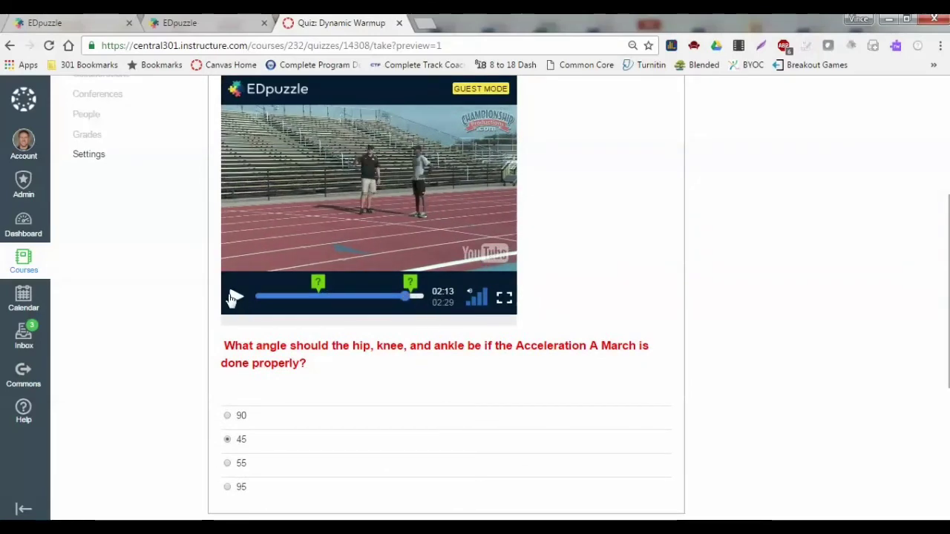
pyautogui.click(233, 297)
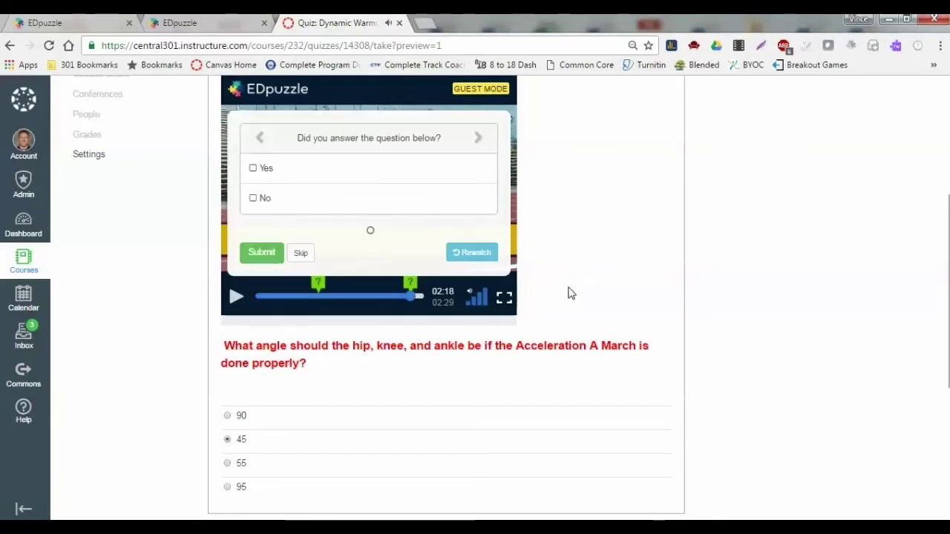
pyautogui.scroll(-4, 570, 293)
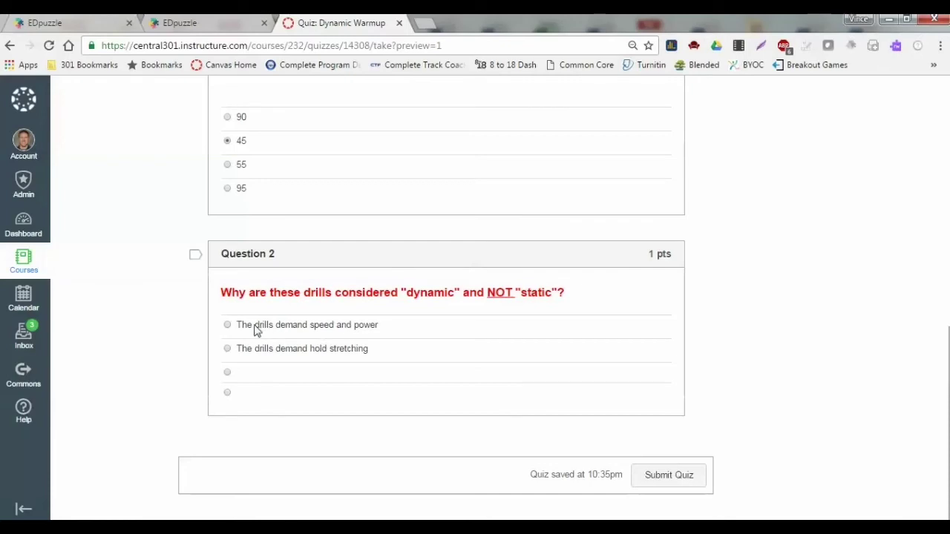
pyautogui.click(228, 327)
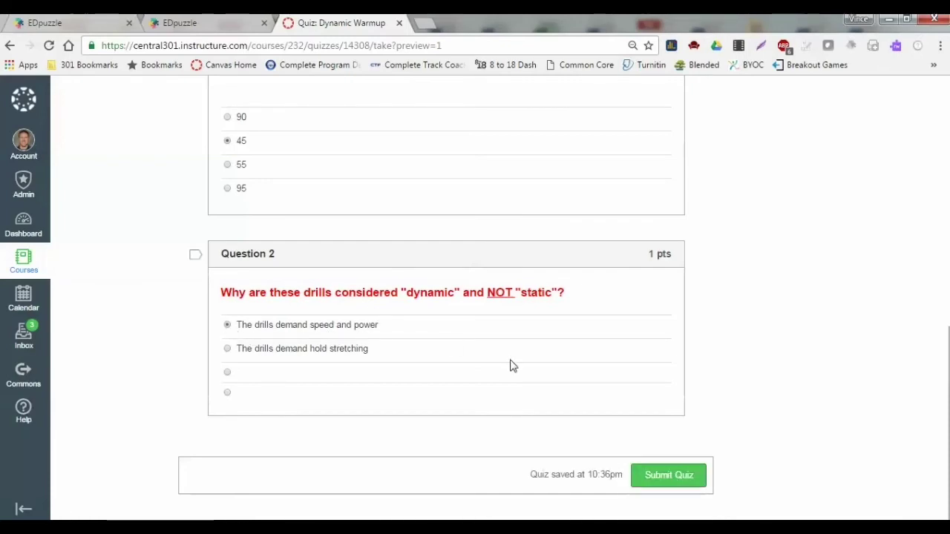
pyautogui.click(660, 483)
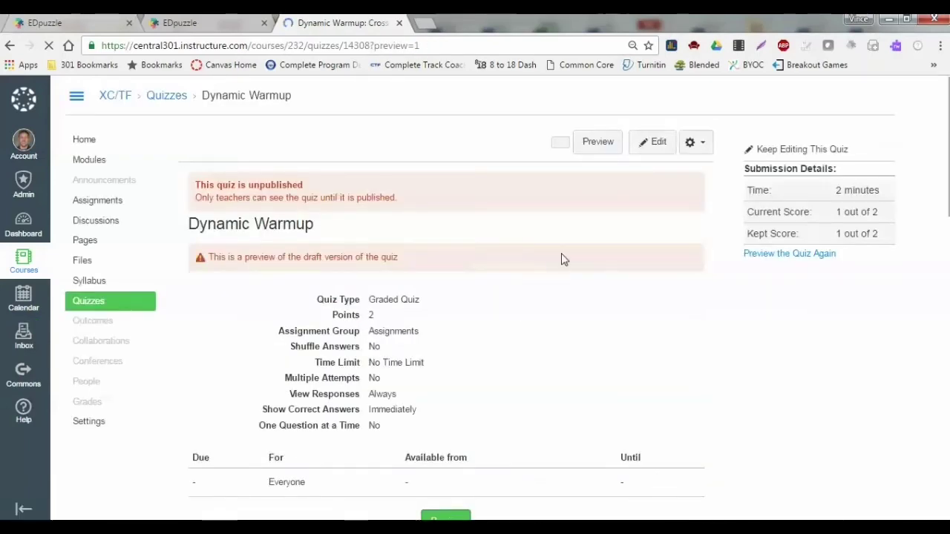
# Review the results: Question 1's 45 marked wrong against 90, Question 2 correct, score 1/2
pyautogui.scroll(-5, 684, 223)
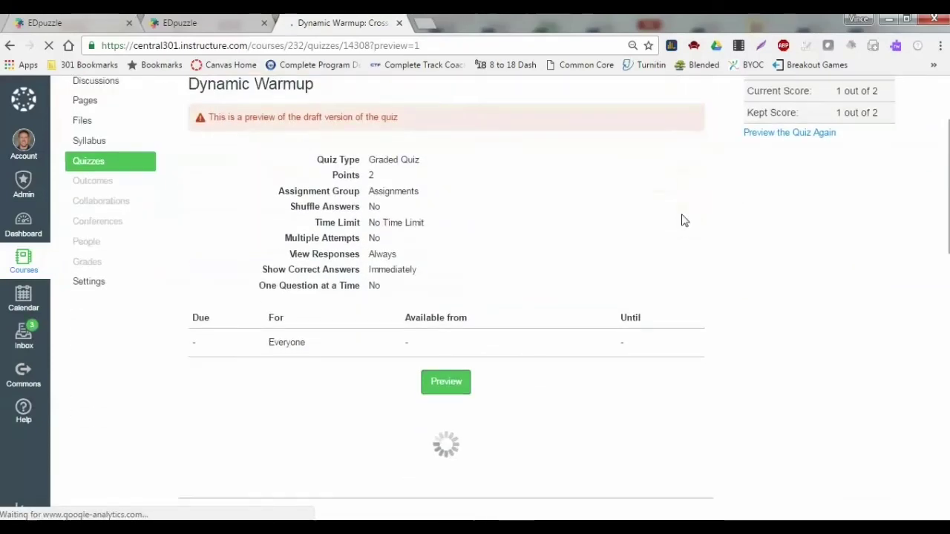
pyautogui.scroll(-6, 684, 220)
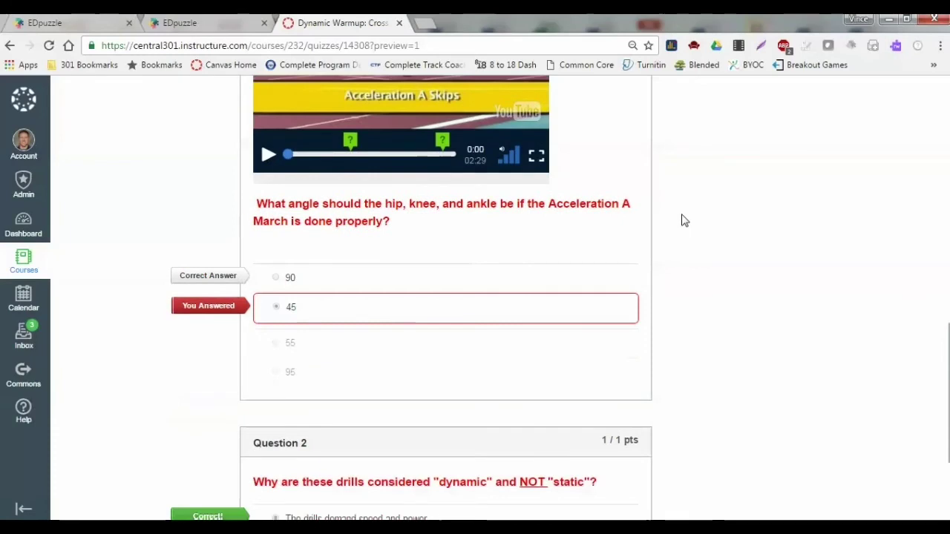
pyautogui.scroll(-2, 684, 220)
pyautogui.scroll(-1, 684, 220)
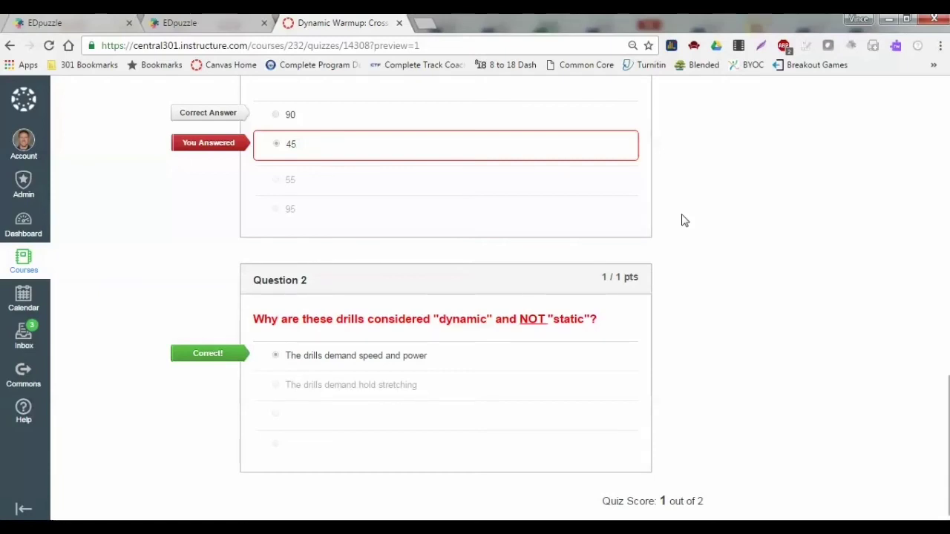
pyautogui.scroll(1, 684, 221)
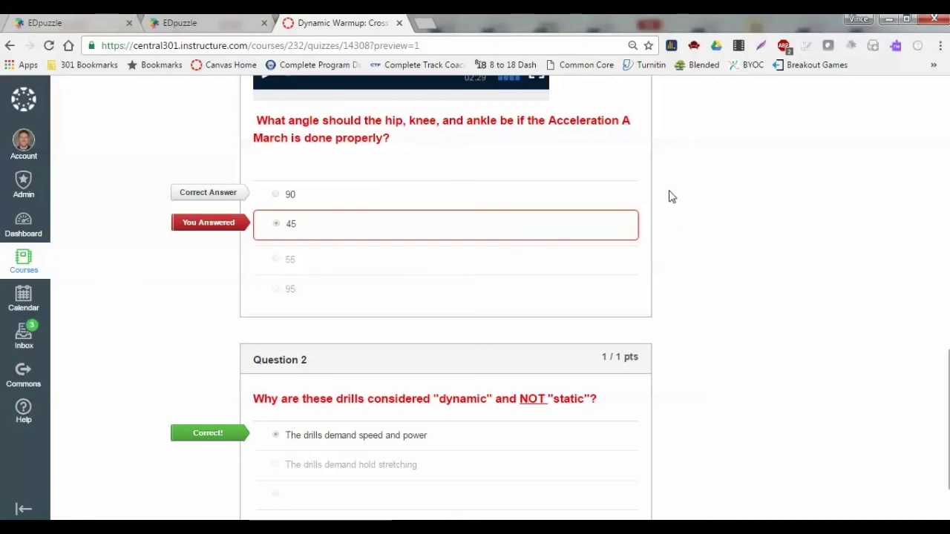
pyautogui.scroll(-1, 670, 195)
pyautogui.scroll(1, 671, 198)
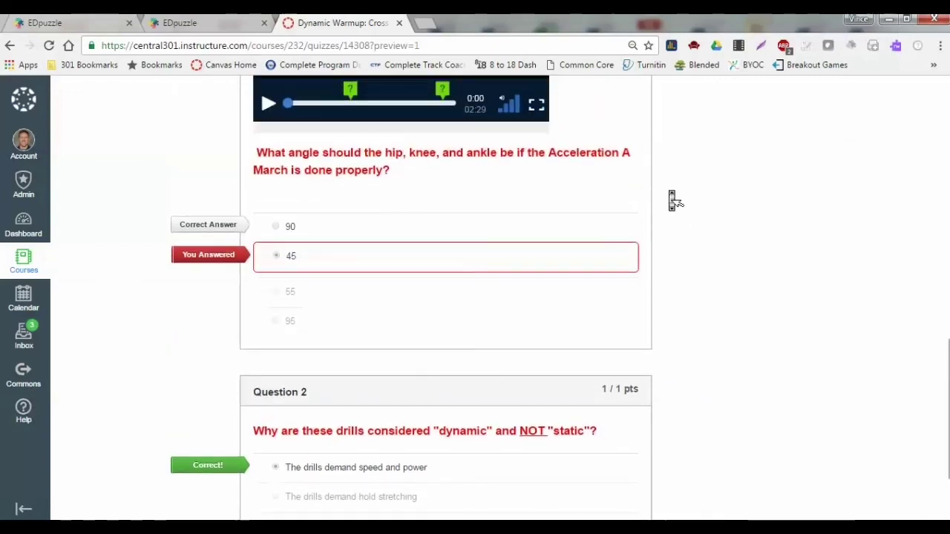
pyautogui.scroll(-1, 671, 197)
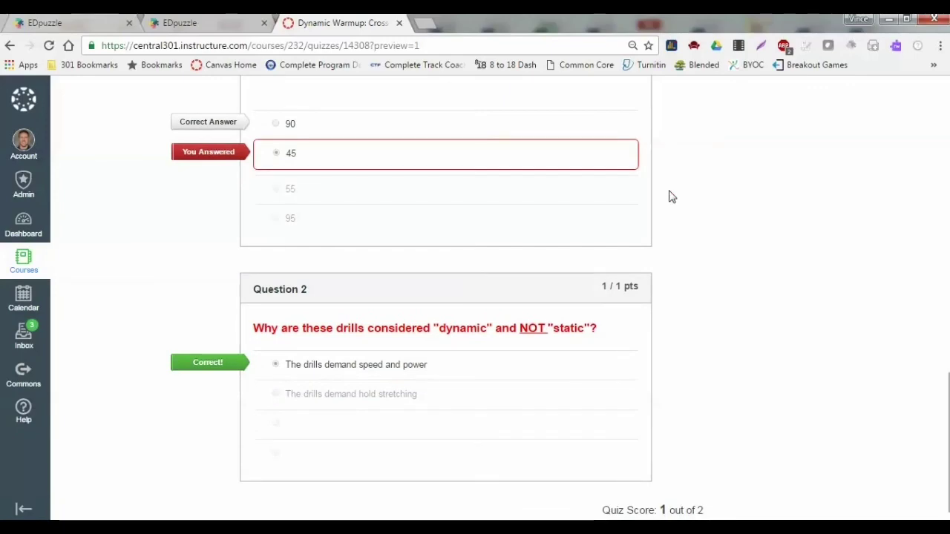